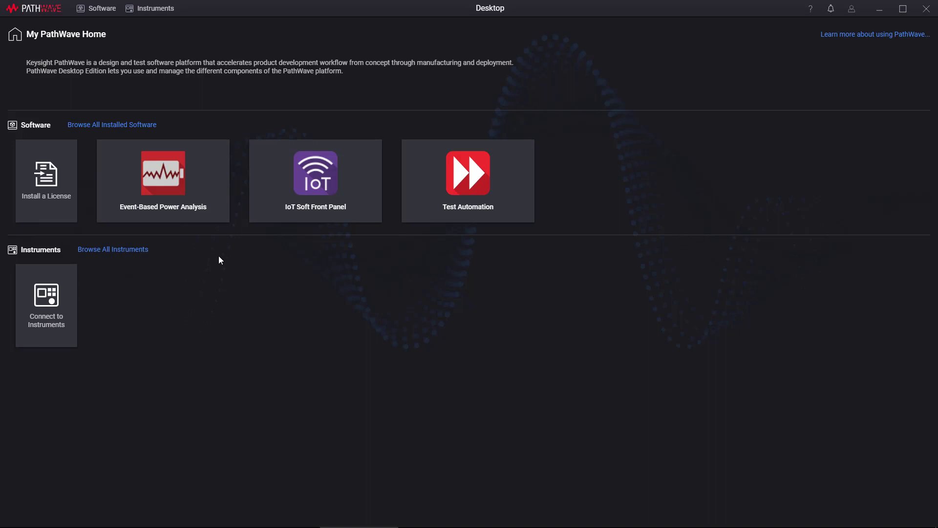
# Launch Event-Based Power Analysis full screen and open the Default analysis file
pyautogui.click(175, 197)
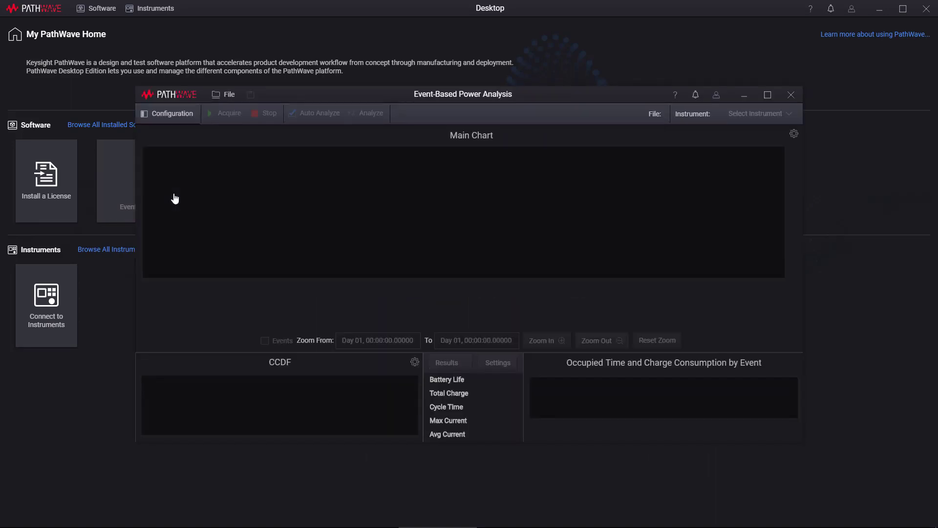
pyautogui.click(768, 96)
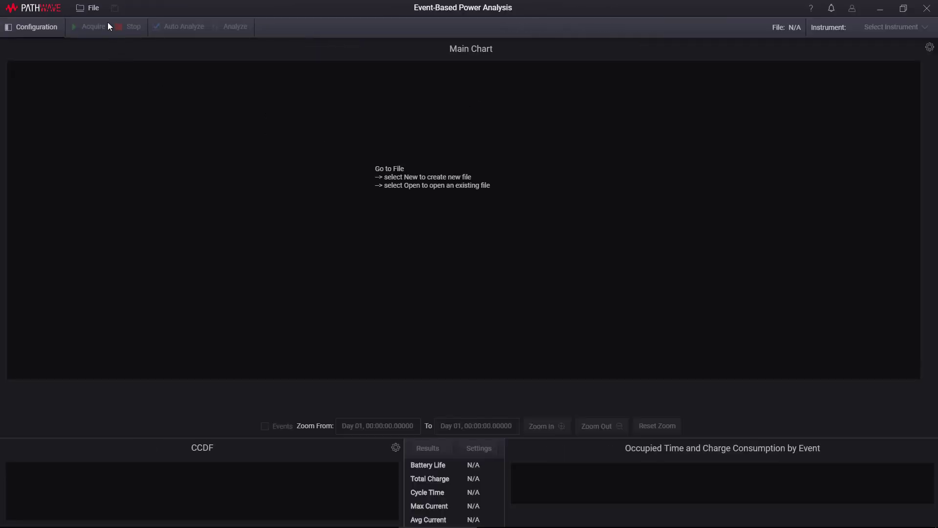
pyautogui.click(93, 8)
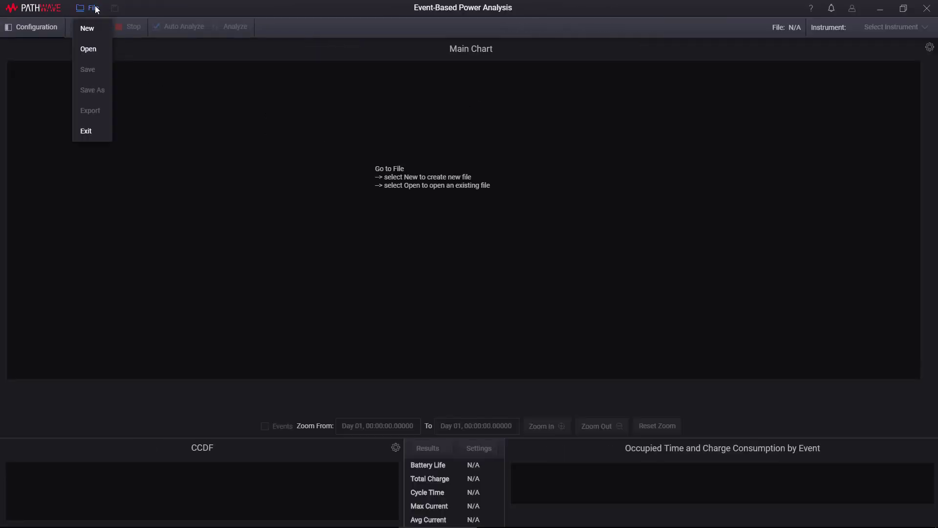
pyautogui.click(95, 55)
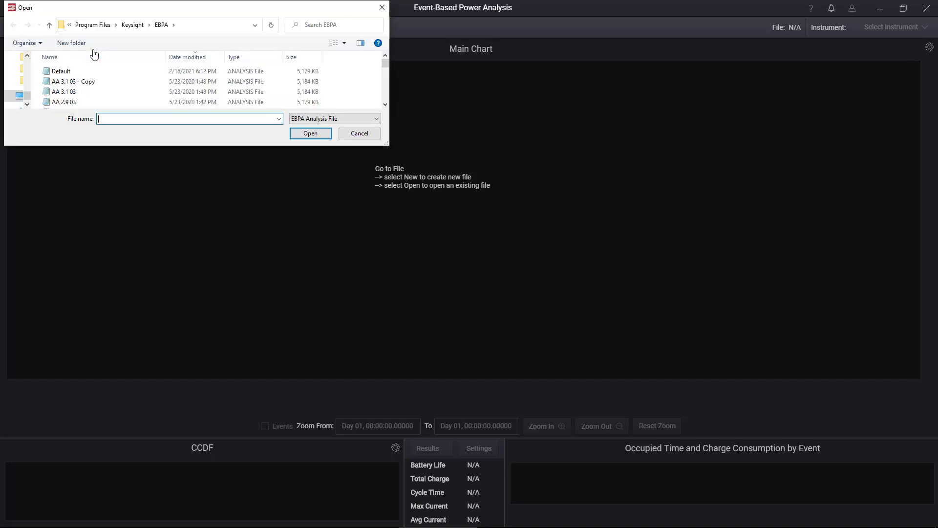
pyautogui.click(65, 76)
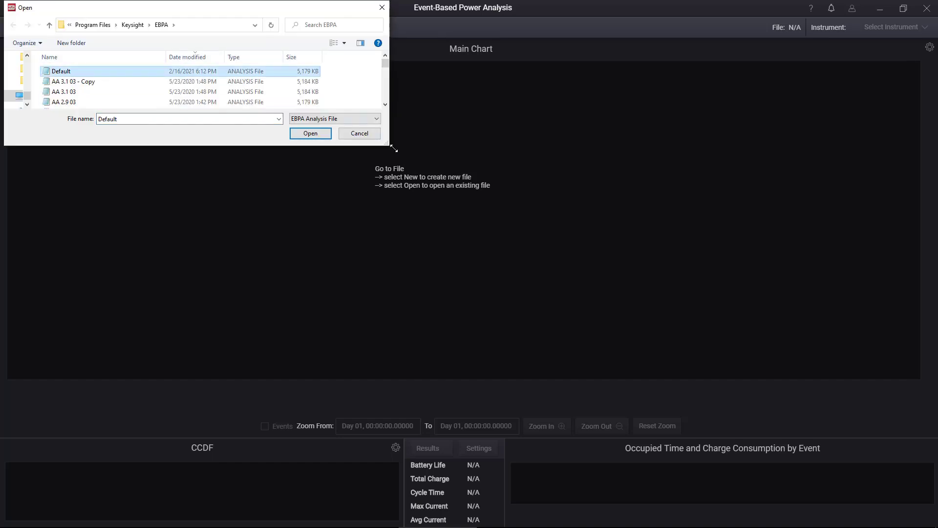
pyautogui.click(313, 133)
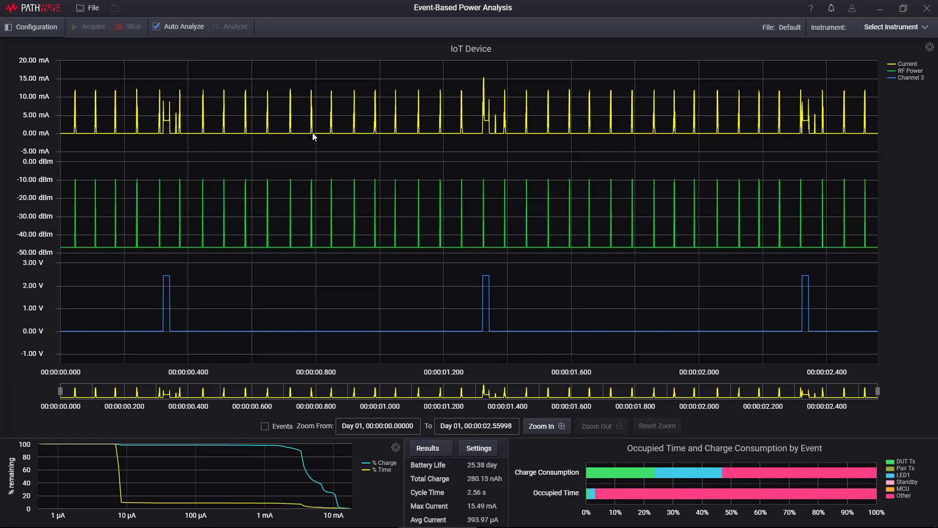
# Wait for the Default file's IoT Device waveforms to finish loading in the Main Chart
pyautogui.moveTo(315, 124)
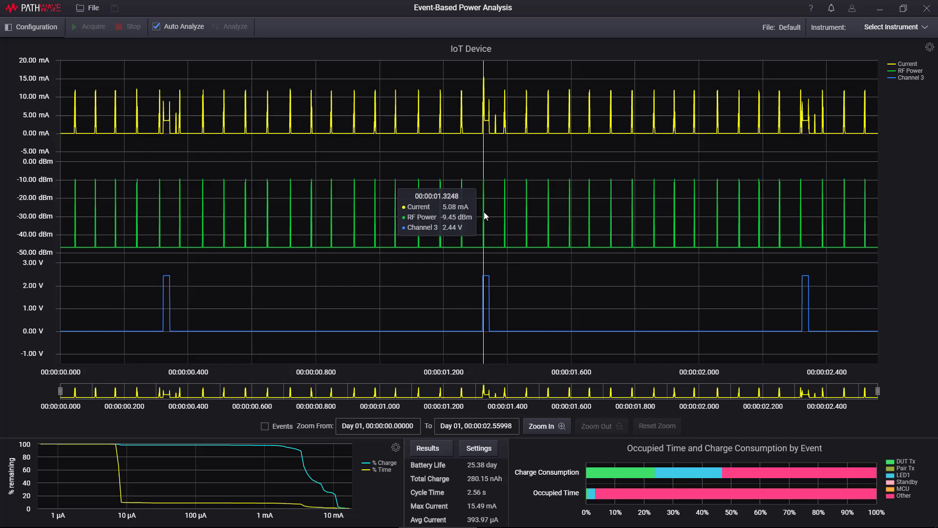
# In the main chart settings, append 'rev 2' to the title, making it IoT Device rev 2
pyautogui.click(928, 49)
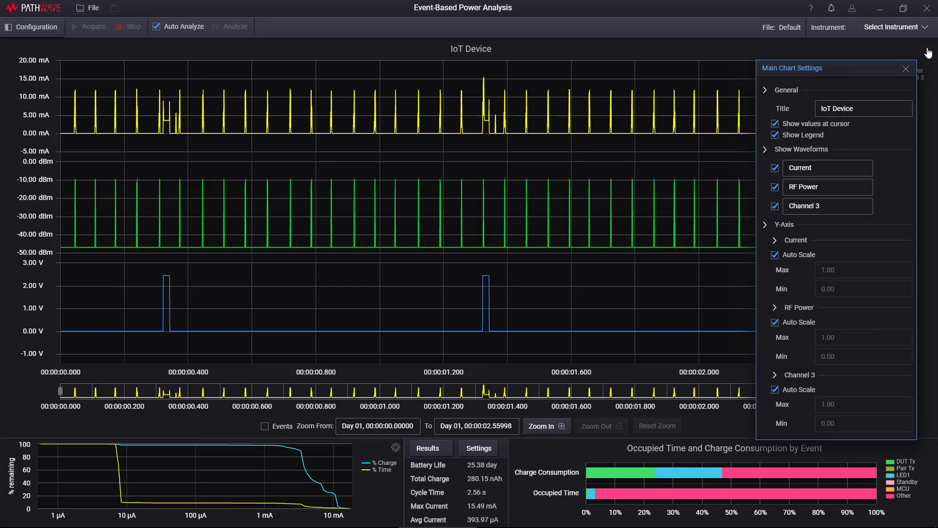
pyautogui.click(862, 110)
pyautogui.write('rev 2')
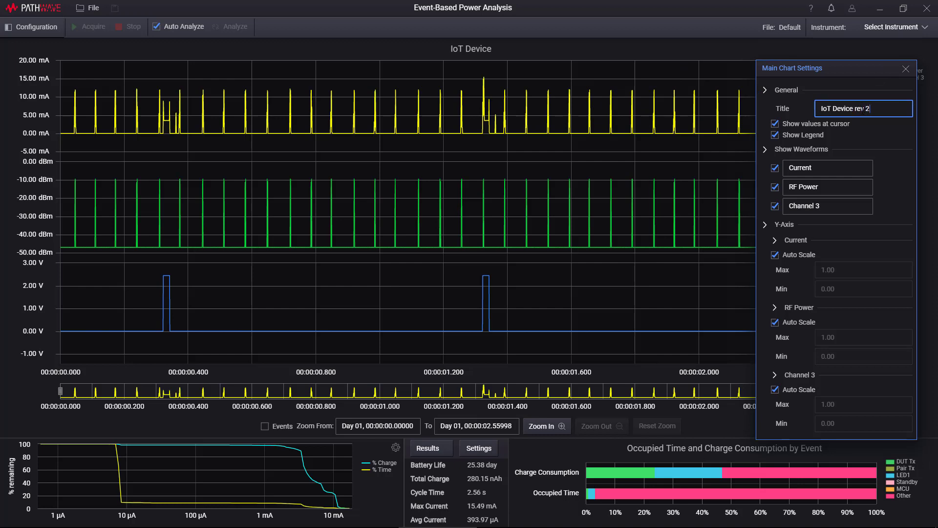
# Rename the Current, RF Power and Channel 3 waveforms to Battery, RF and LED
pyautogui.click(822, 168)
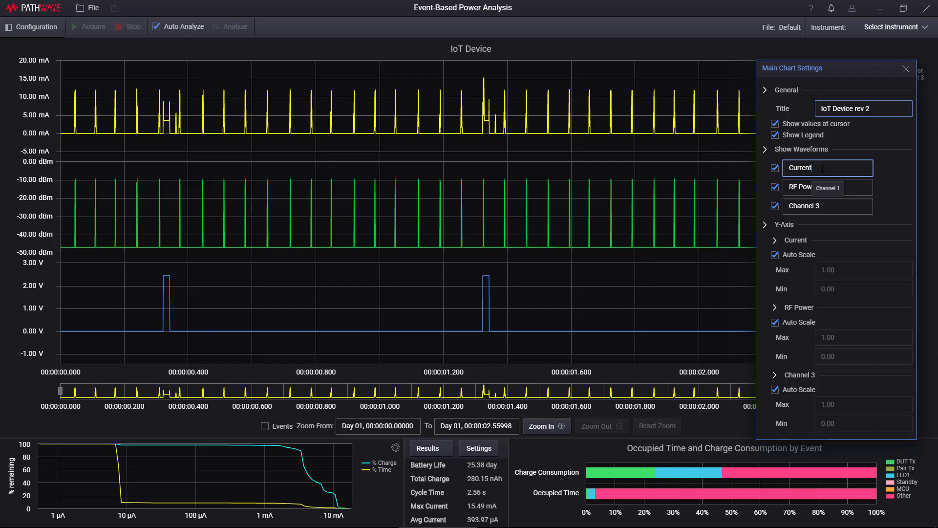
pyautogui.press('BackSpace')
pyautogui.press('BackSpace')
pyautogui.press('BackSpace')
pyautogui.press('BackSpace')
pyautogui.press('BackSpace')
pyautogui.press('BackSpace')
pyautogui.press('BackSpace')
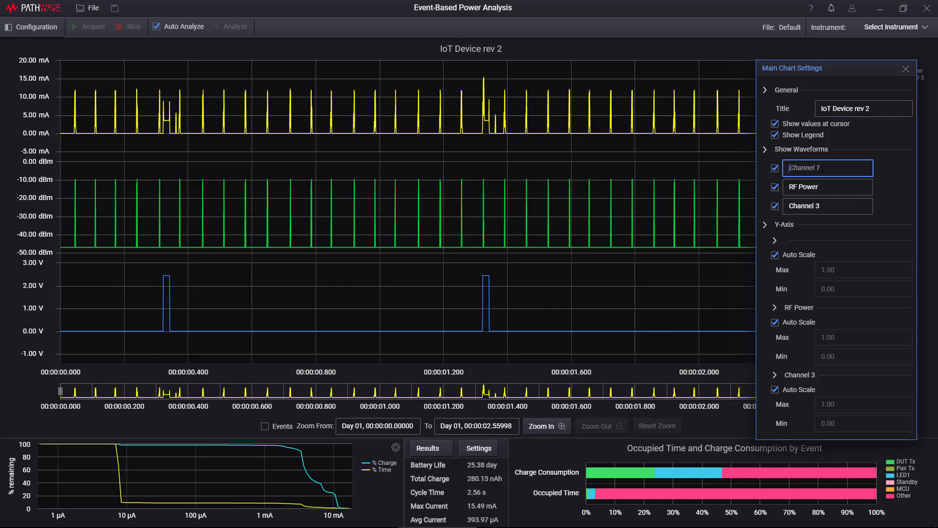
pyautogui.write('Battery')
pyautogui.click(822, 187)
pyautogui.press('BackSpace')
pyautogui.press('BackSpace')
pyautogui.press('BackSpace')
pyautogui.press('BackSpace')
pyautogui.press('BackSpace')
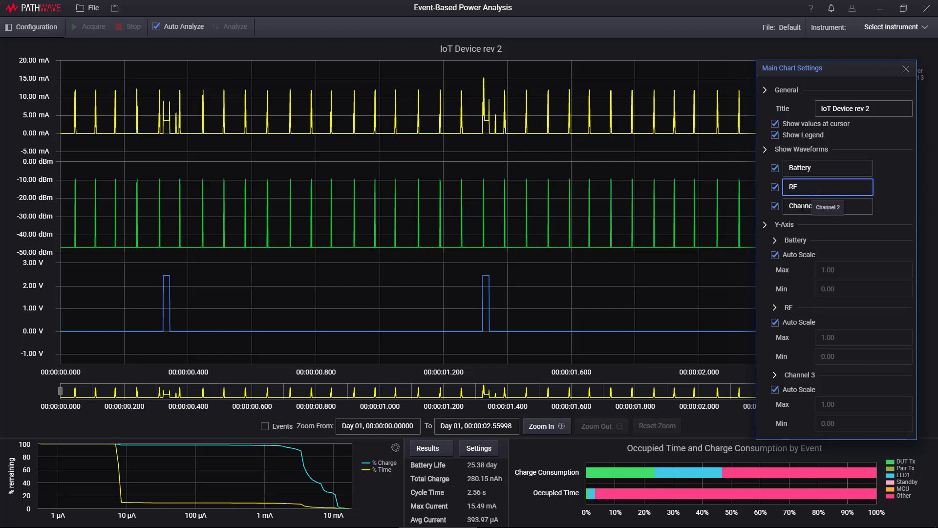
pyautogui.click(801, 205)
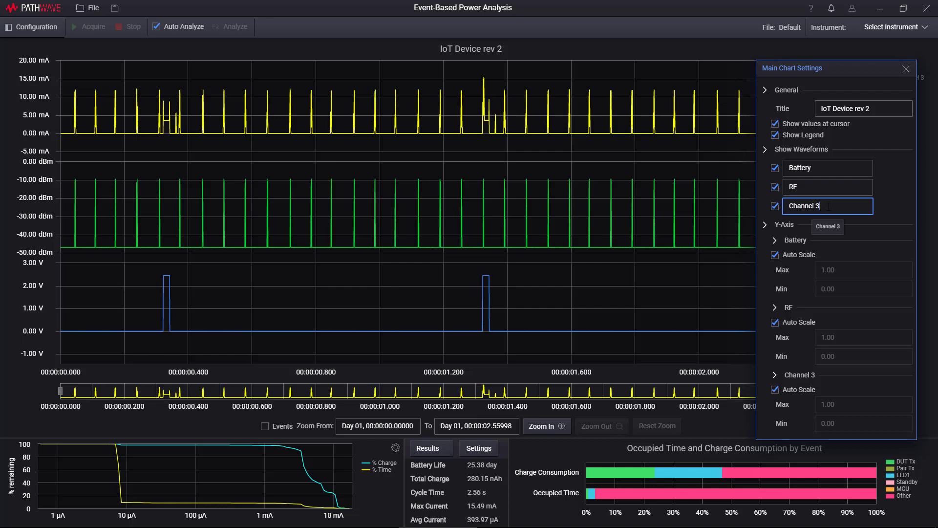
pyautogui.press('BackSpace')
pyautogui.press('BackSpace')
pyautogui.press('BackSpace')
pyautogui.press('BackSpace')
pyautogui.press('BackSpace')
pyautogui.press('BackSpace')
pyautogui.press('BackSpace')
pyautogui.press('BackSpace')
pyautogui.press('BackSpace')
pyautogui.write('LE')
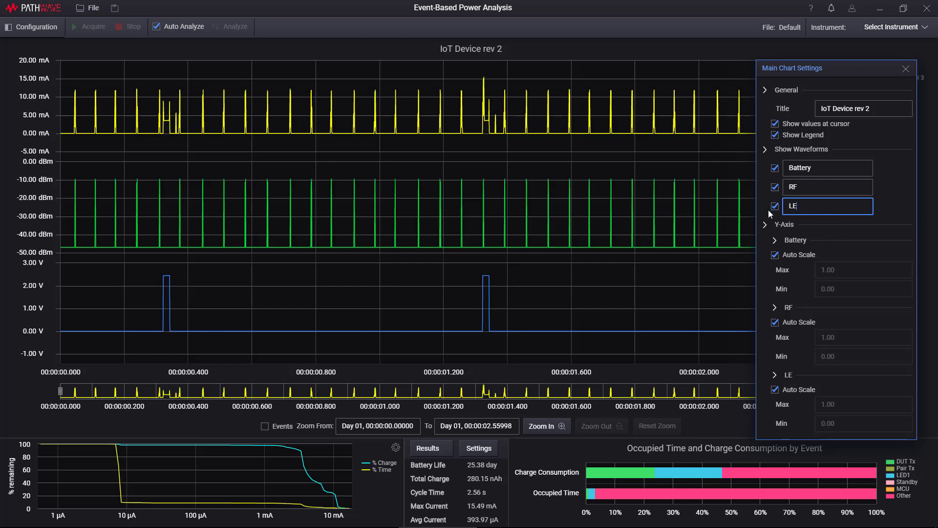
pyautogui.write('D')
# Hide the LED and RF waveforms, then show both again
pyautogui.click(775, 205)
pyautogui.click(775, 187)
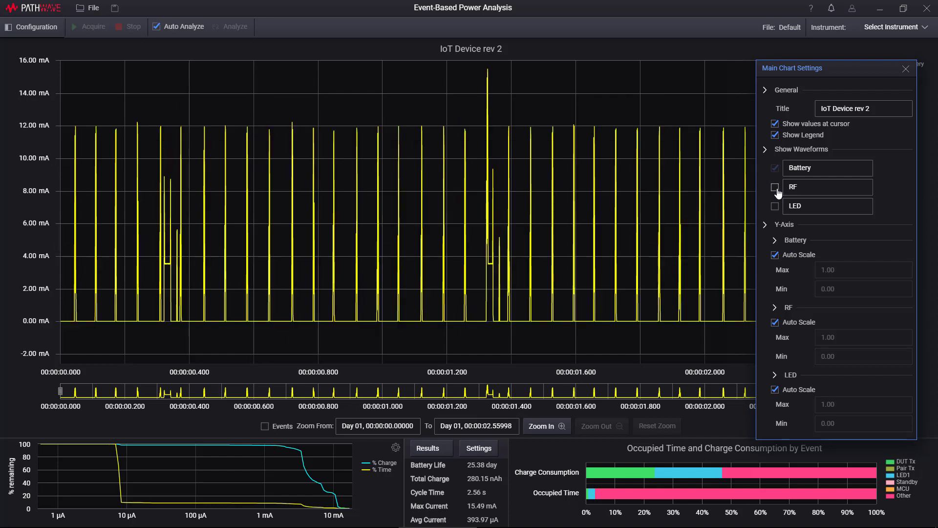
pyautogui.click(775, 187)
pyautogui.click(776, 210)
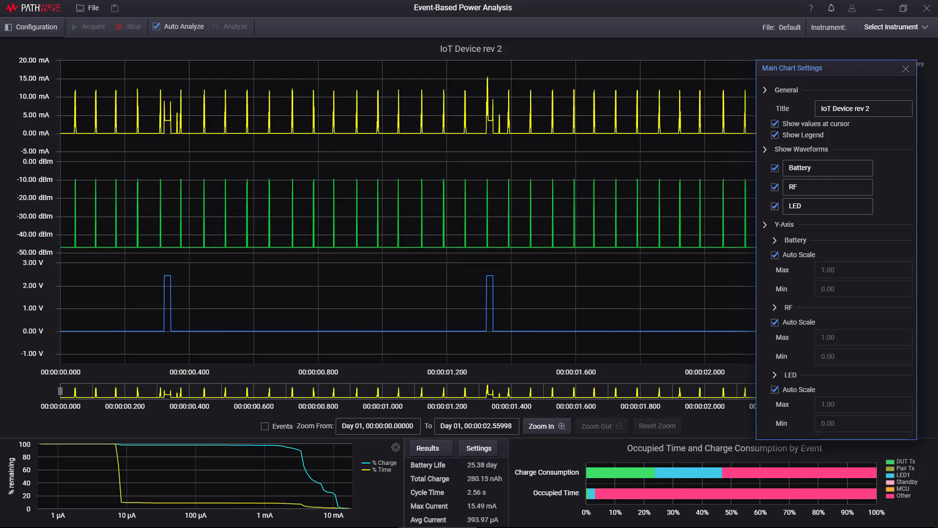
# Close the chart settings and narrow the analysed range to about 1.08–1.49 s over the LED pulse
pyautogui.click(910, 71)
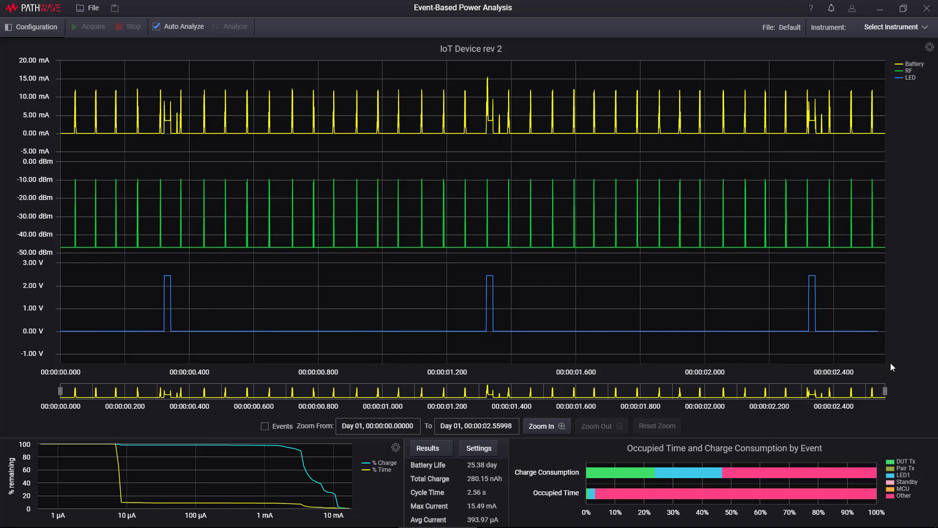
pyautogui.moveTo(886, 390)
pyautogui.mouseDown()
pyautogui.moveTo(792, 405)
pyautogui.moveTo(652, 402)
pyautogui.mouseUp()
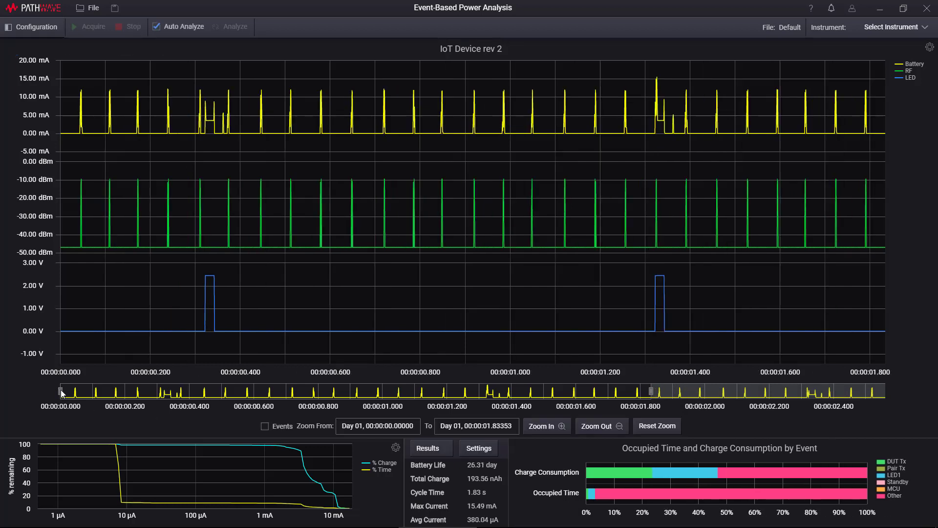
pyautogui.moveTo(61, 392); pyautogui.dragTo(521, 394)
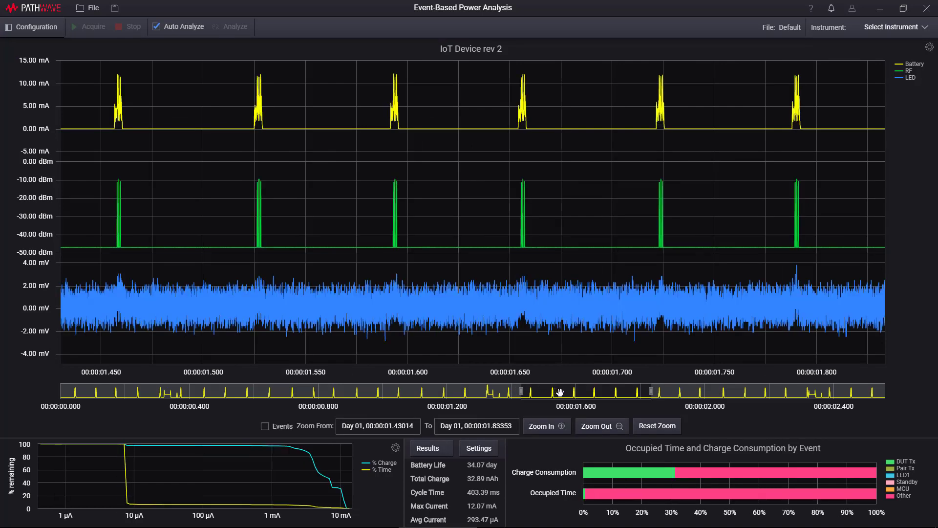
pyautogui.moveTo(559, 393); pyautogui.dragTo(504, 396)
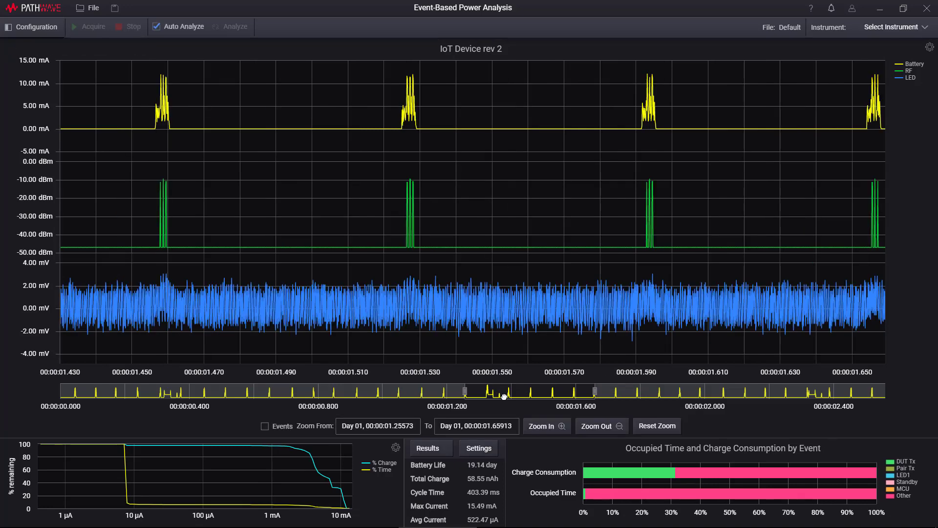
pyautogui.moveTo(504, 396); pyautogui.dragTo(450, 405)
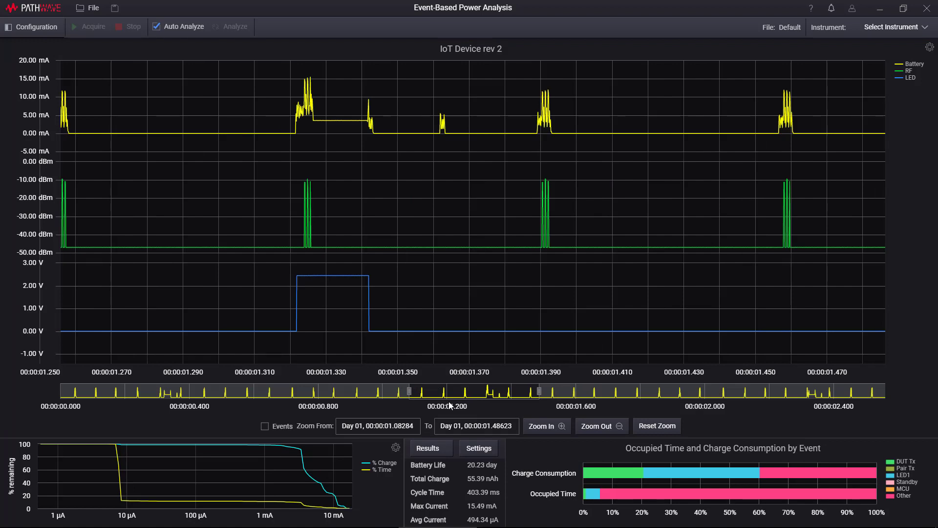
# Zoom in twice on the LED pulse, zoom out twice, then reset to the full 0–2.56 s span
pyautogui.click(557, 427)
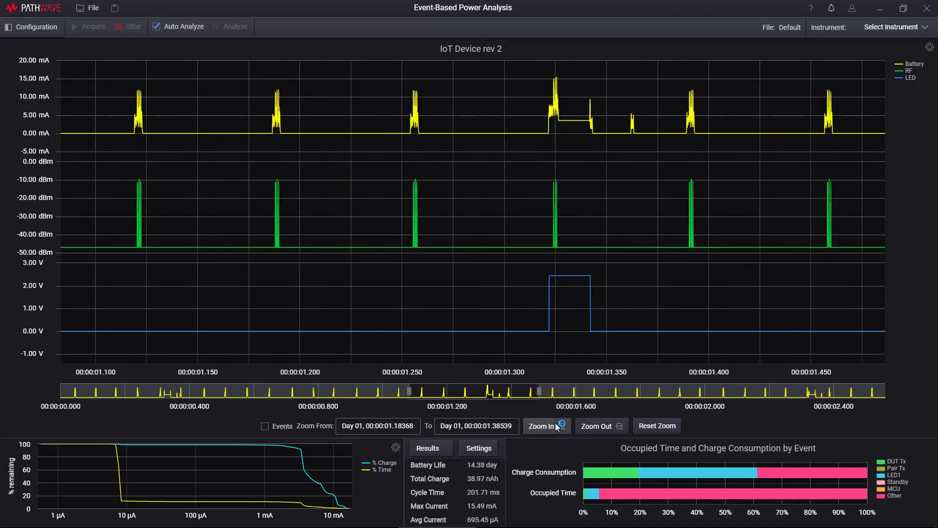
pyautogui.click(555, 424)
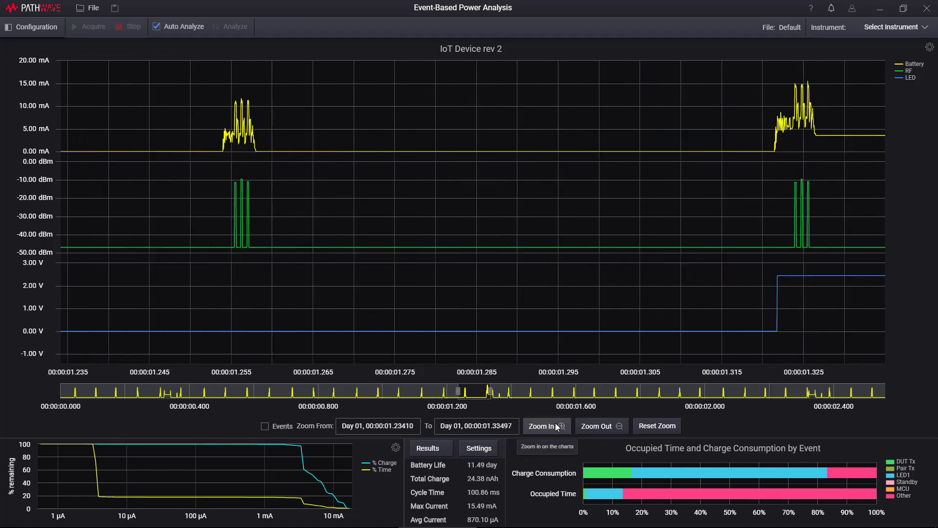
pyautogui.click(596, 427)
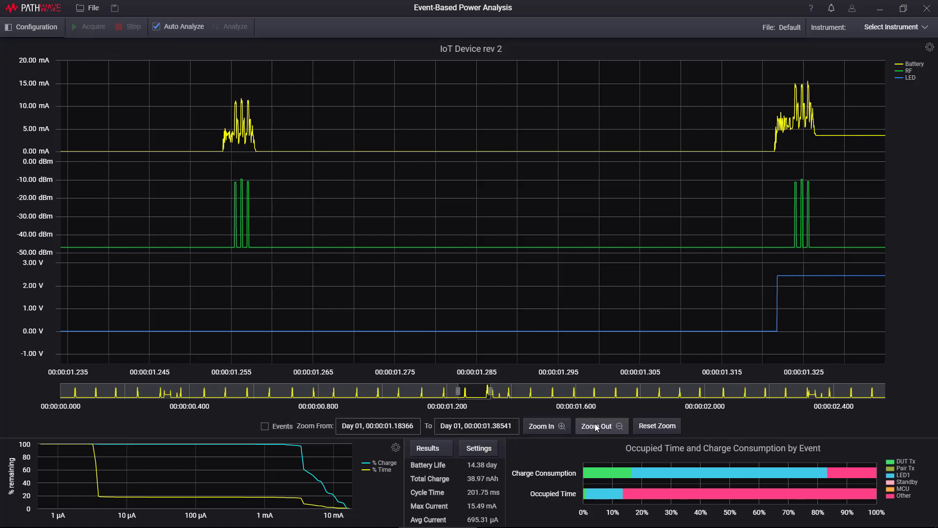
pyautogui.click(596, 426)
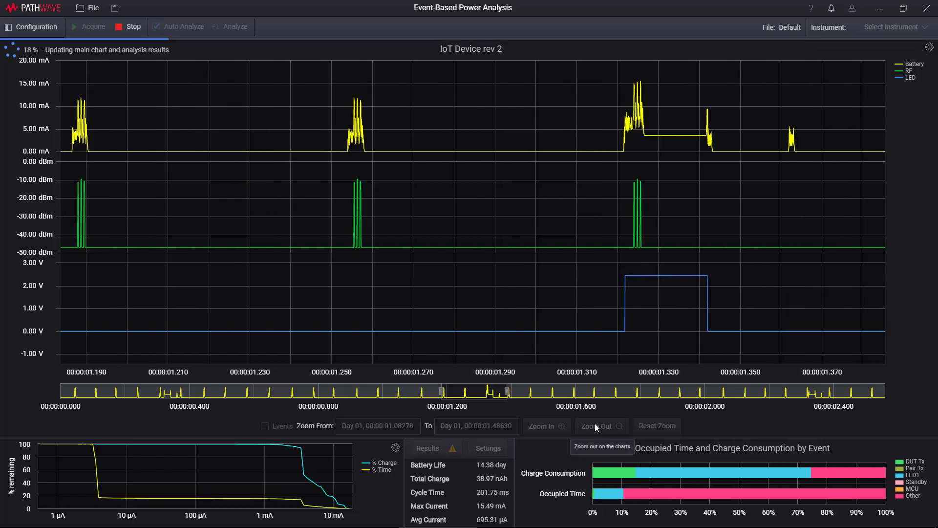
pyautogui.click(649, 426)
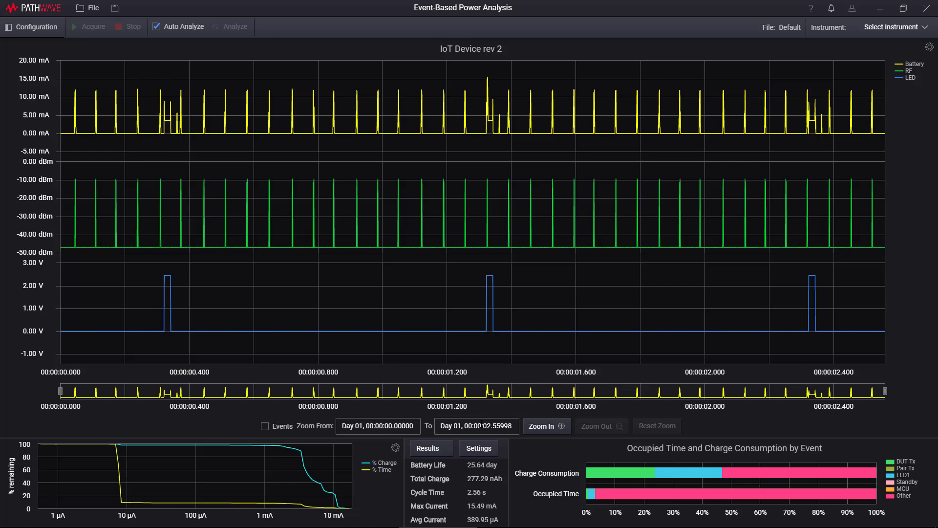
# Open the Settings dialog listing the 240 mAh battery capacity and event thresholds
pyautogui.click(479, 447)
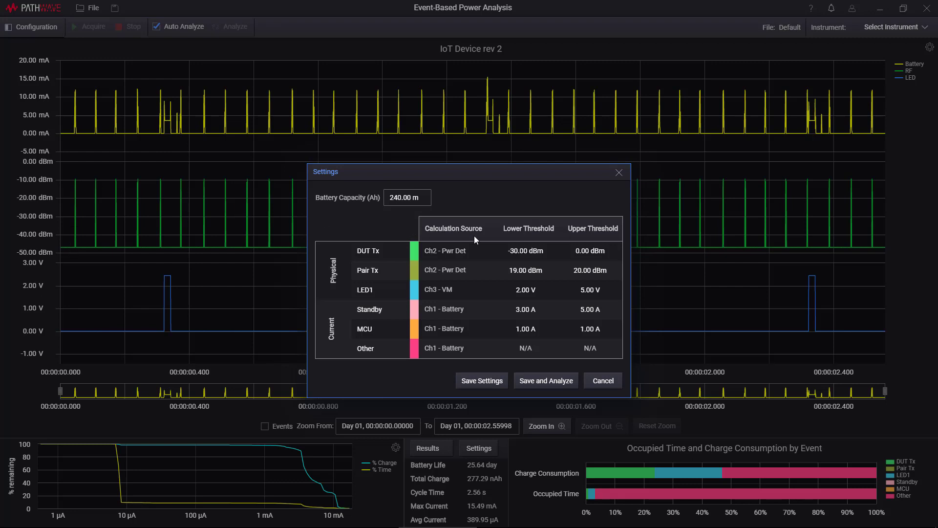
# Rename the DUT Tx event to RF and lower its threshold from -30 to -40 dBm
pyautogui.click(390, 249)
pyautogui.press('BackSpace')
pyautogui.press('BackSpace')
pyautogui.press('BackSpace')
pyautogui.press('BackSpace')
pyautogui.press('BackSpace')
pyautogui.press('BackSpace')
pyautogui.write('RF')
pyautogui.click(524, 251)
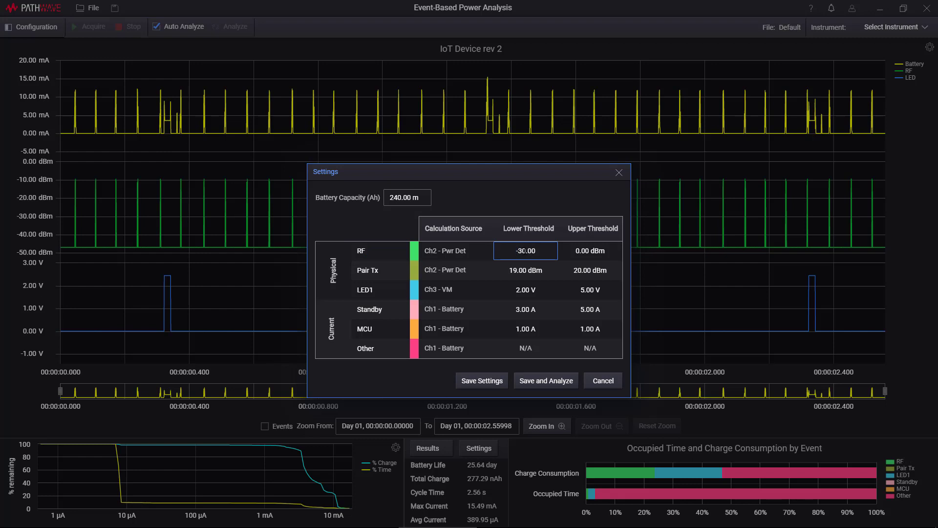
pyautogui.press('BackSpace')
pyautogui.write('4')
# Set LED1's lower and upper thresholds to 1 V and 3 V
pyautogui.click(522, 292)
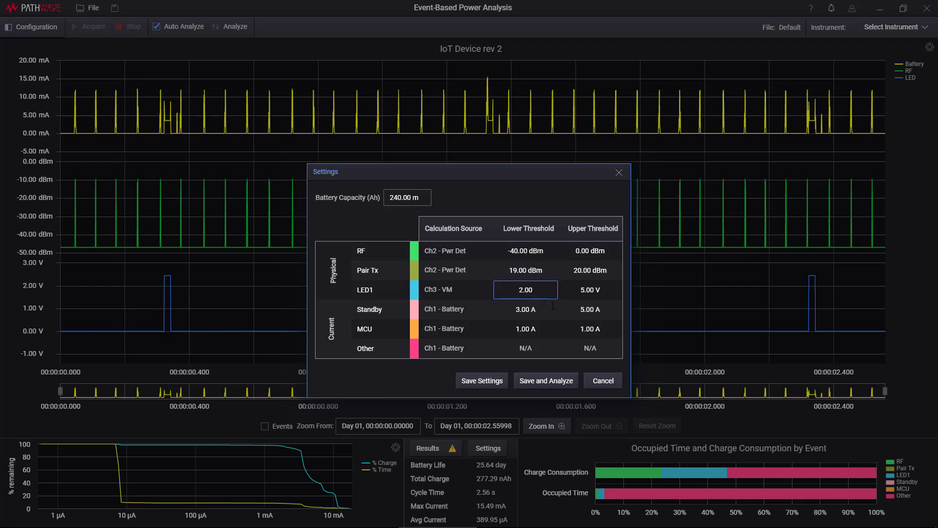
pyautogui.press('BackSpace')
pyautogui.write('1')
pyautogui.click(586, 290)
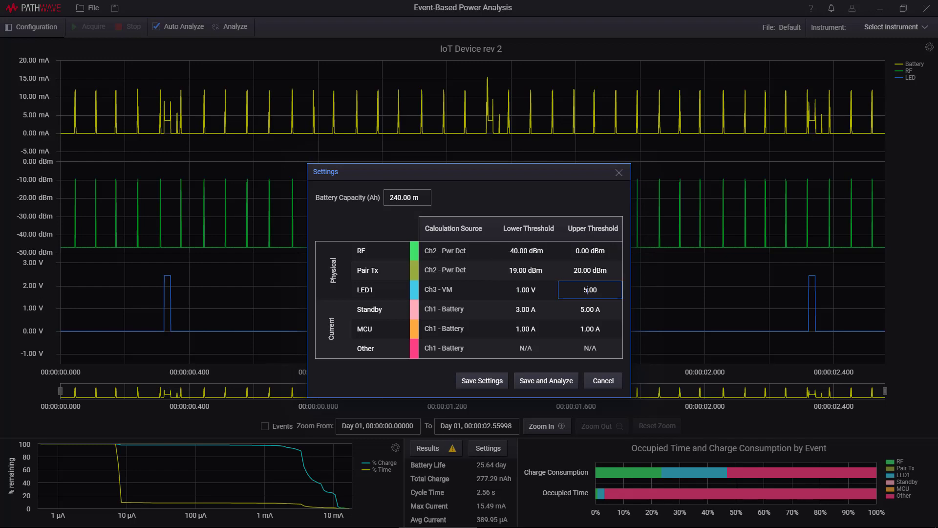
pyautogui.press('BackSpace')
pyautogui.write('3')
# Rename LED1 to LED and Standby to Idle
pyautogui.click(383, 290)
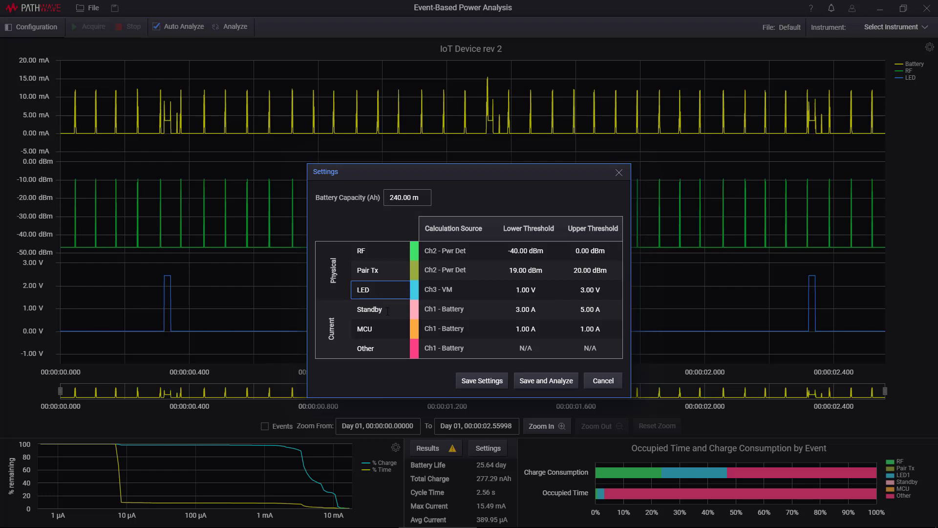
pyautogui.click(387, 310)
pyautogui.press('BackSpace')
pyautogui.press('BackSpace')
pyautogui.press('BackSpace')
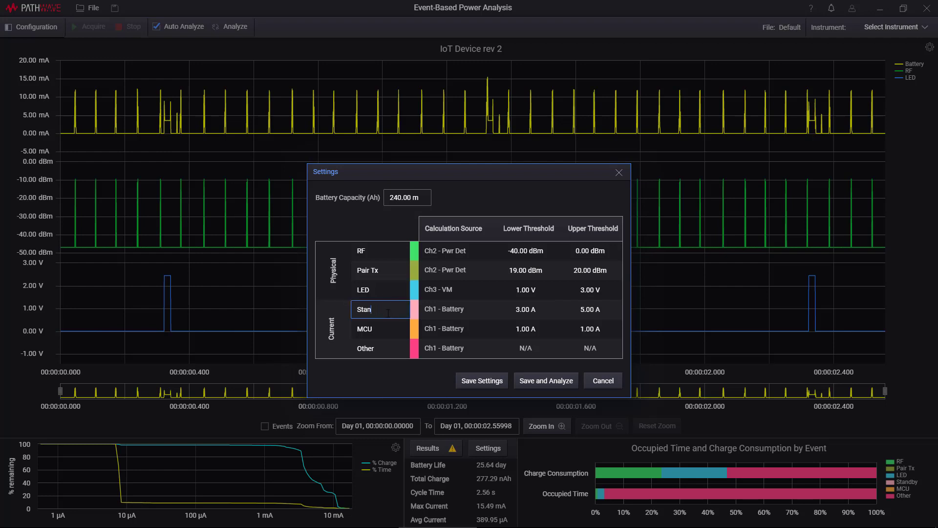
pyautogui.press('BackSpace')
pyautogui.press('BackSpace')
pyautogui.press('BackSpace')
pyautogui.press('BackSpace')
pyautogui.write('Idle')
# Set the Idle event's lower and upper thresholds to -100 µA and 100 µA
pyautogui.click(541, 311)
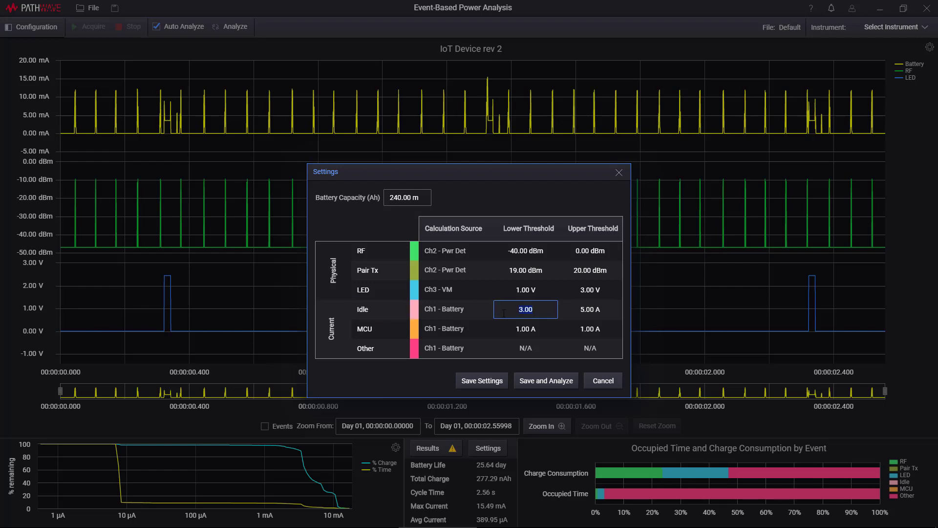
pyautogui.write('-100 u')
pyautogui.click(606, 312)
pyautogui.press('BackSpace')
pyautogui.press('BackSpace')
pyautogui.press('BackSpace')
pyautogui.press('BackSpace')
pyautogui.write('100 u')
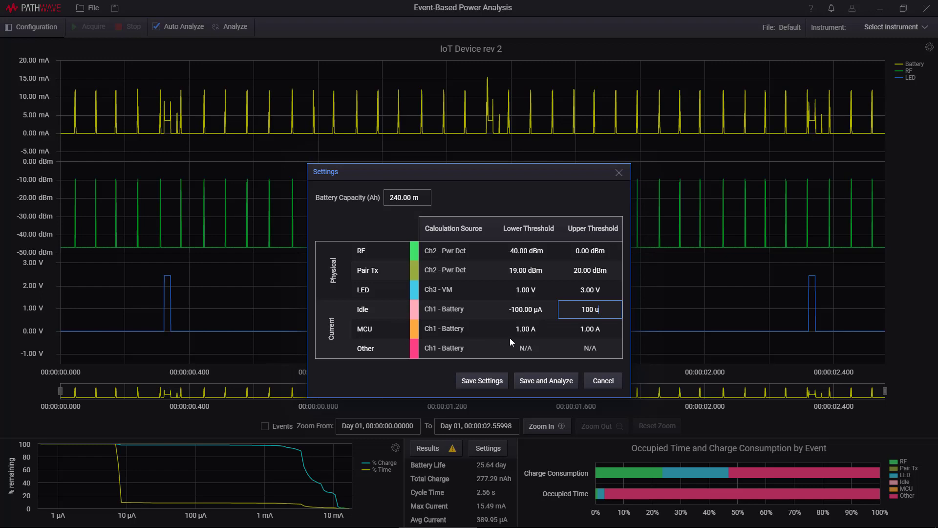
# Give the MCU event a 100 µA lower threshold and rename it Active
pyautogui.click(539, 333)
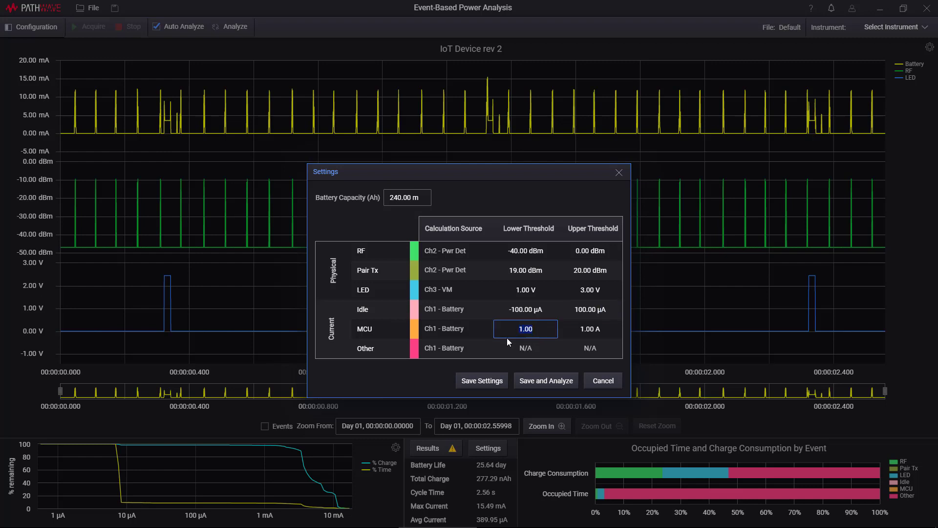
pyautogui.write('100 u')
pyautogui.click(390, 329)
pyautogui.write('Active')
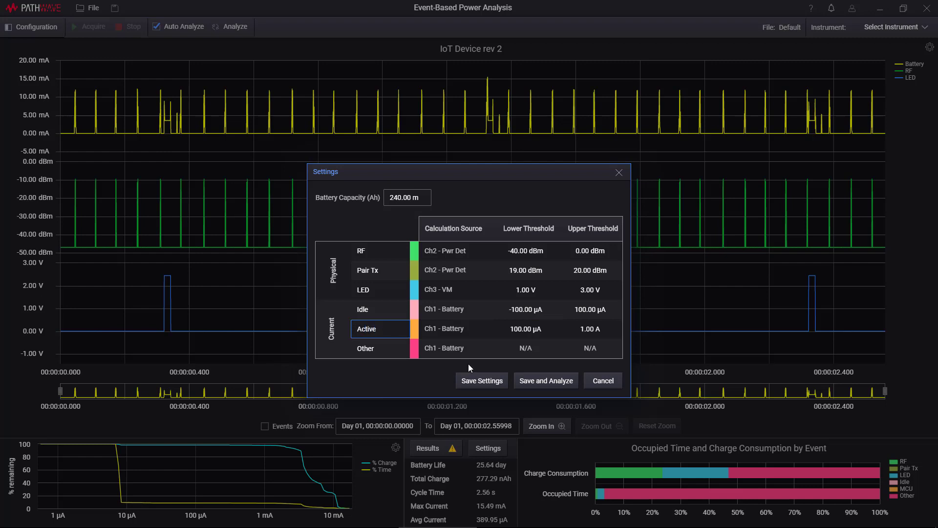
# Change battery capacity from 240 to 280 mAh, then save and re-analyze for 29.92 days
pyautogui.click(399, 197)
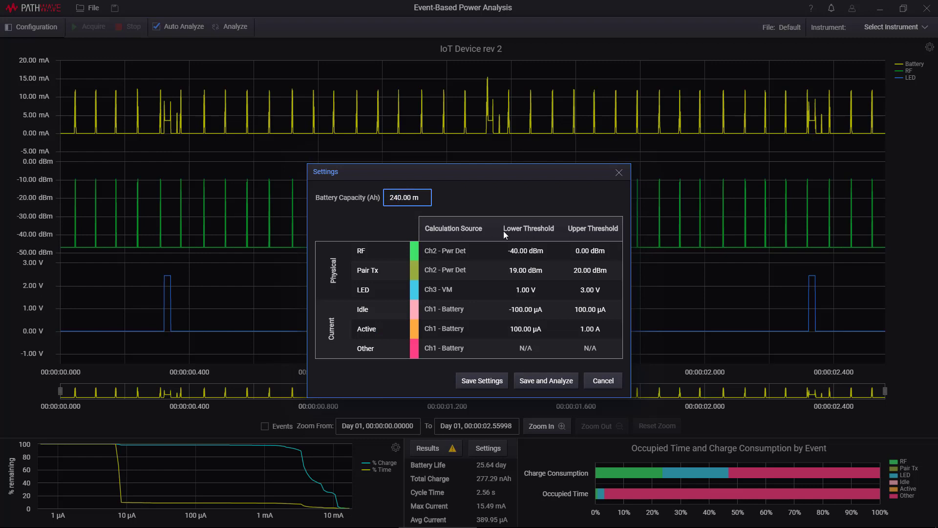
pyautogui.press('BackSpace')
pyautogui.write('8')
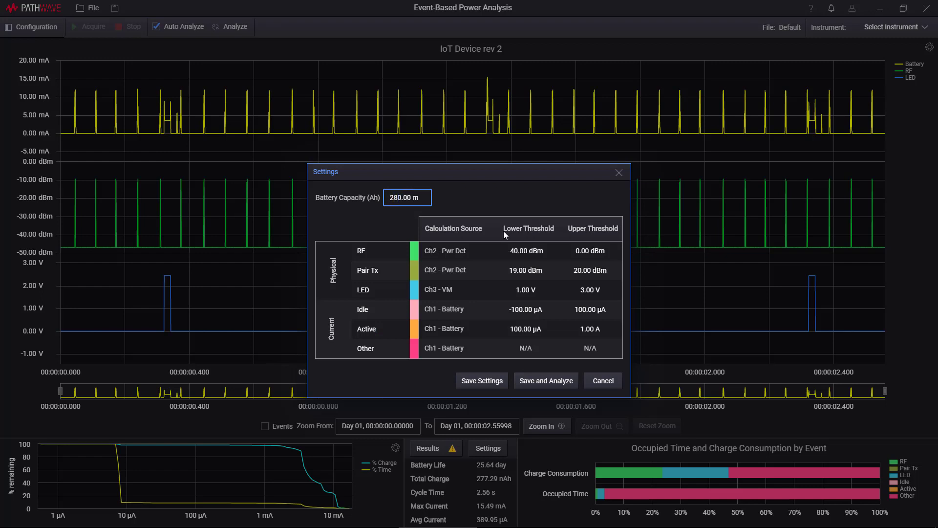
pyautogui.click(539, 382)
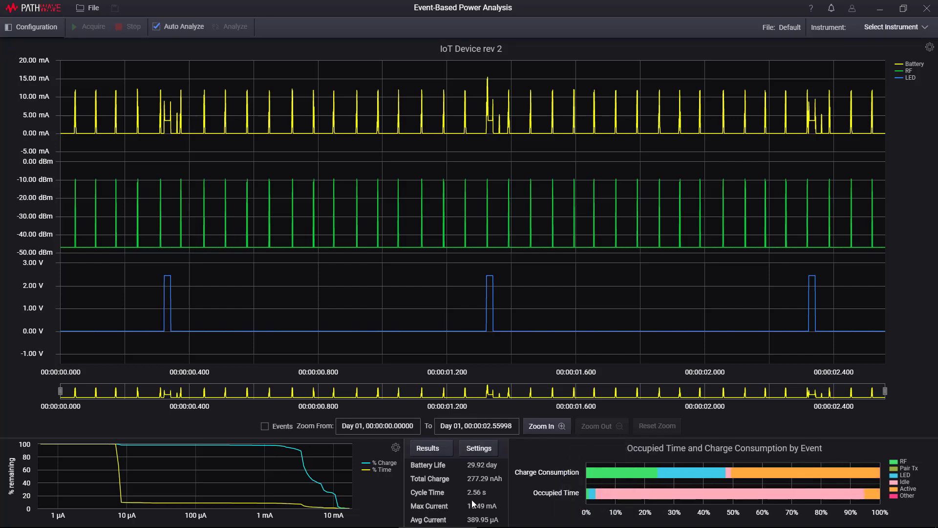
# Show the Occupied Time and Charge Consumption by Event table from the Results tab
pyautogui.click(438, 448)
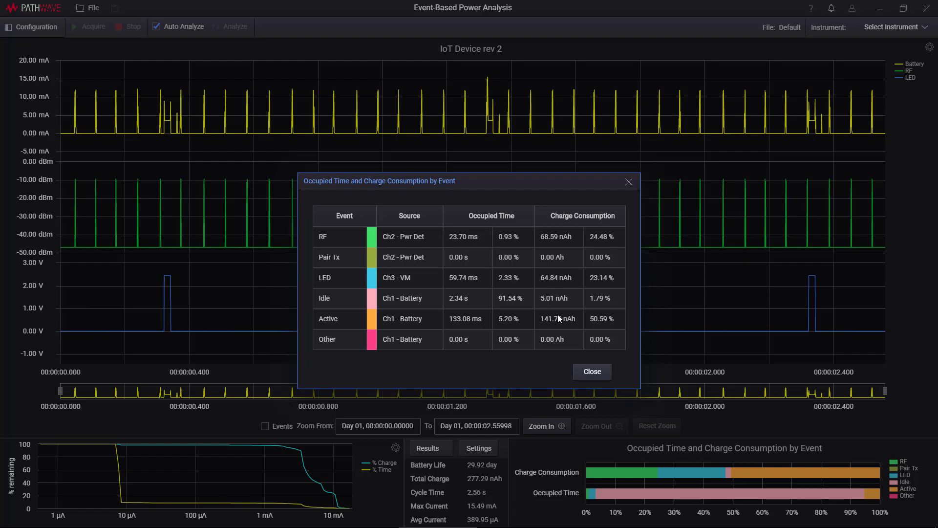
# Close the per-event table and read the Charge Consumption and Occupied Time bar values
pyautogui.click(628, 185)
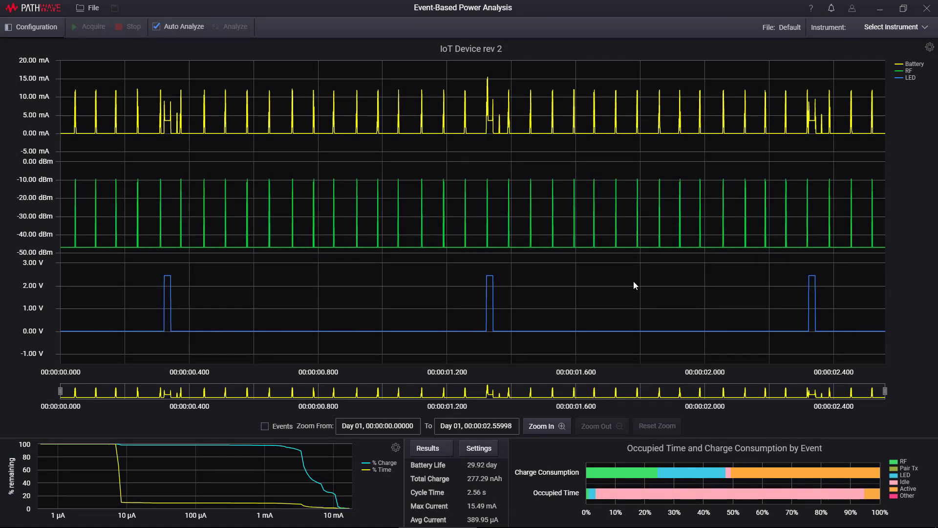
pyautogui.moveTo(642, 474)
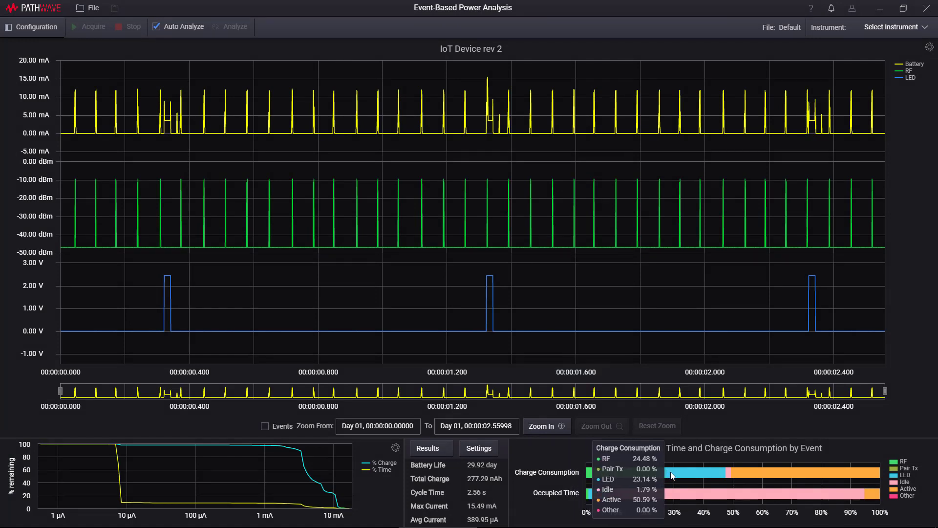
pyautogui.moveTo(699, 496)
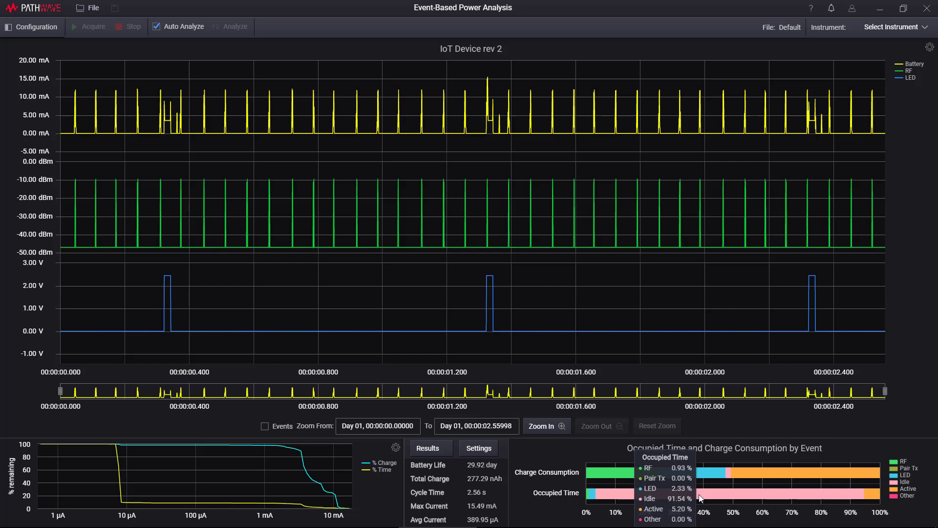
pyautogui.moveTo(702, 472)
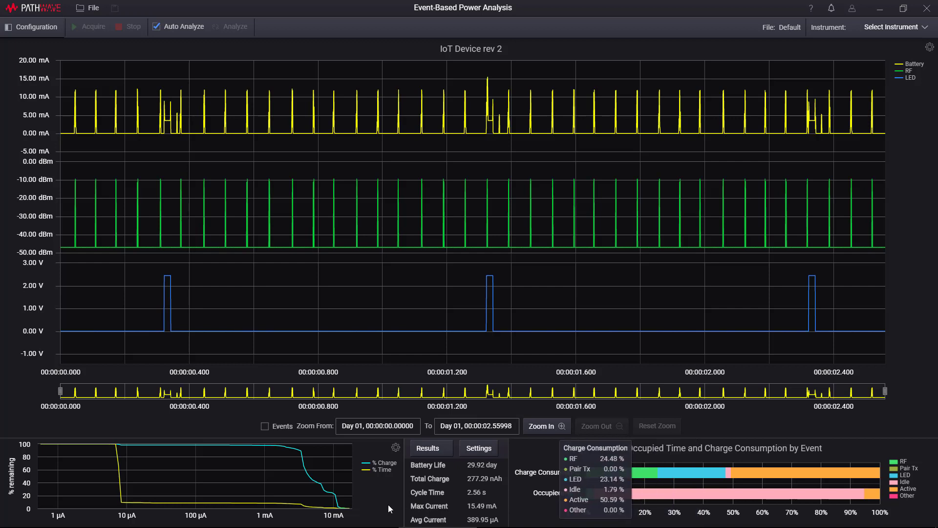
pyautogui.moveTo(234, 466)
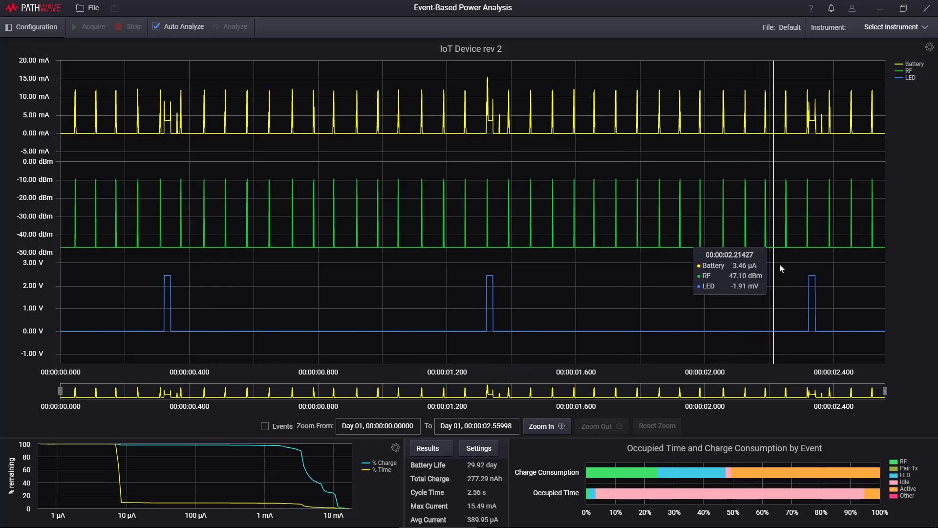
# Show the help menu with help contents and technical support options
pyautogui.click(812, 9)
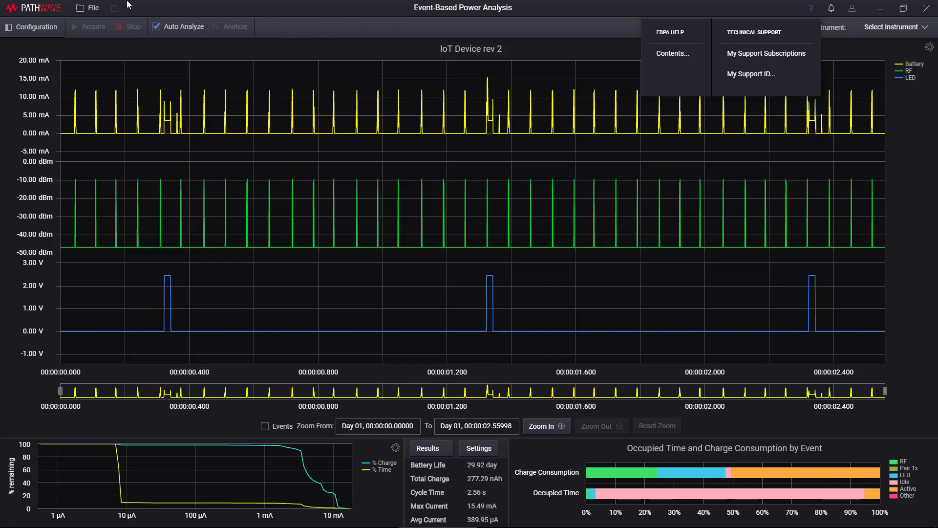
# Dismiss the help menu, start a CSV export from File, then cancel without saving
pyautogui.click(95, 11)
pyautogui.click(93, 10)
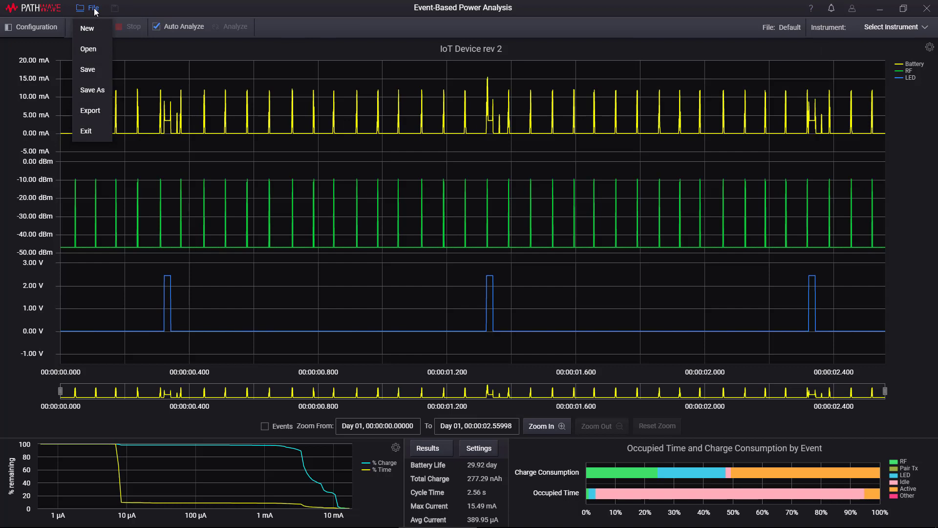
pyautogui.click(97, 114)
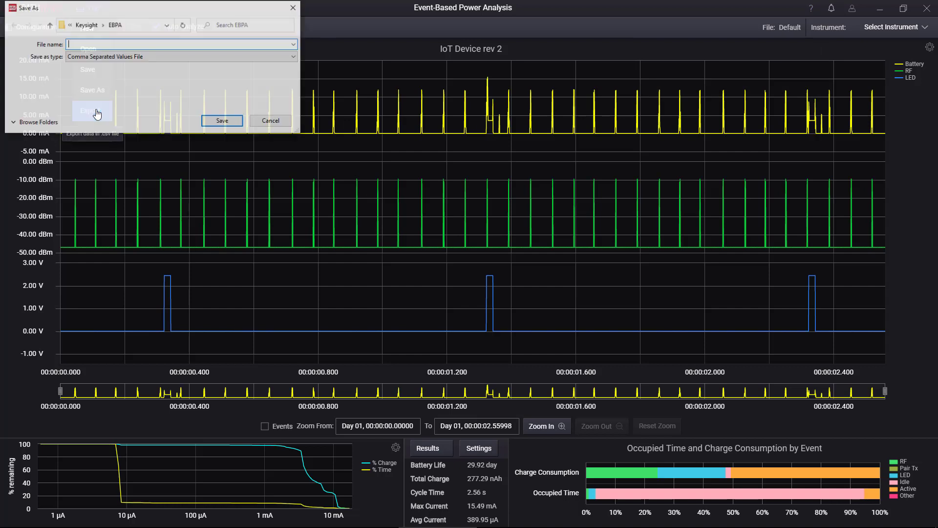
pyautogui.click(271, 121)
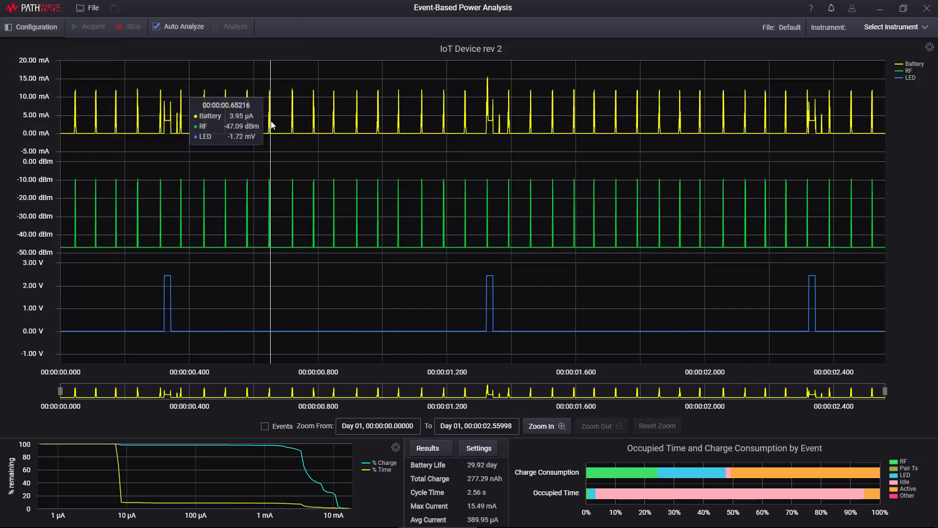